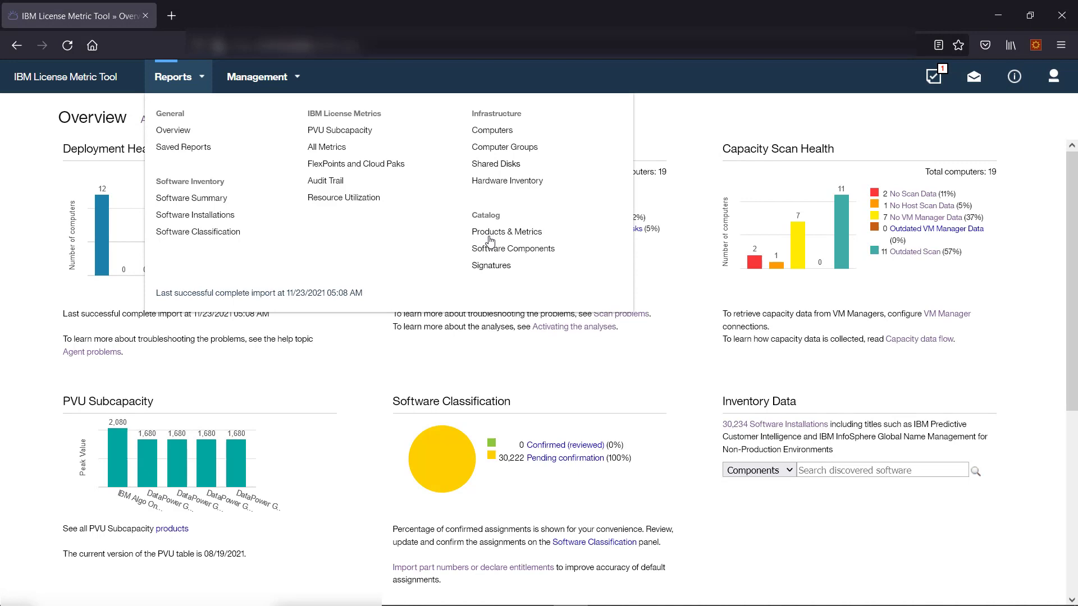
- Import the part numbers file part_numbers_valid.csv from the Products & Metrics report
{"action": "left_click", "coordinate": [488, 237]}
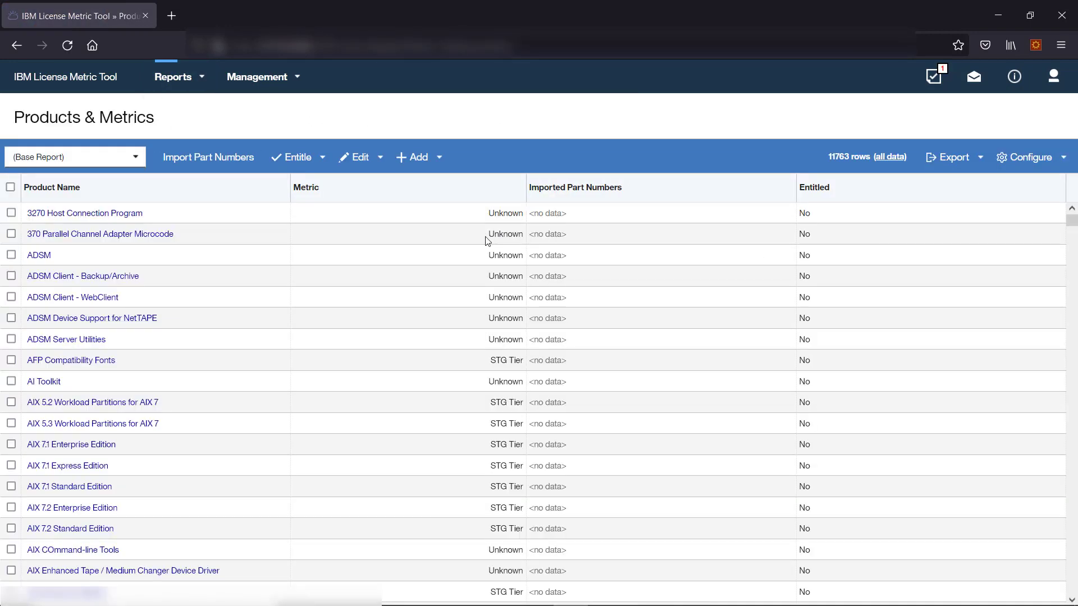
{"action": "left_click", "coordinate": [225, 161]}
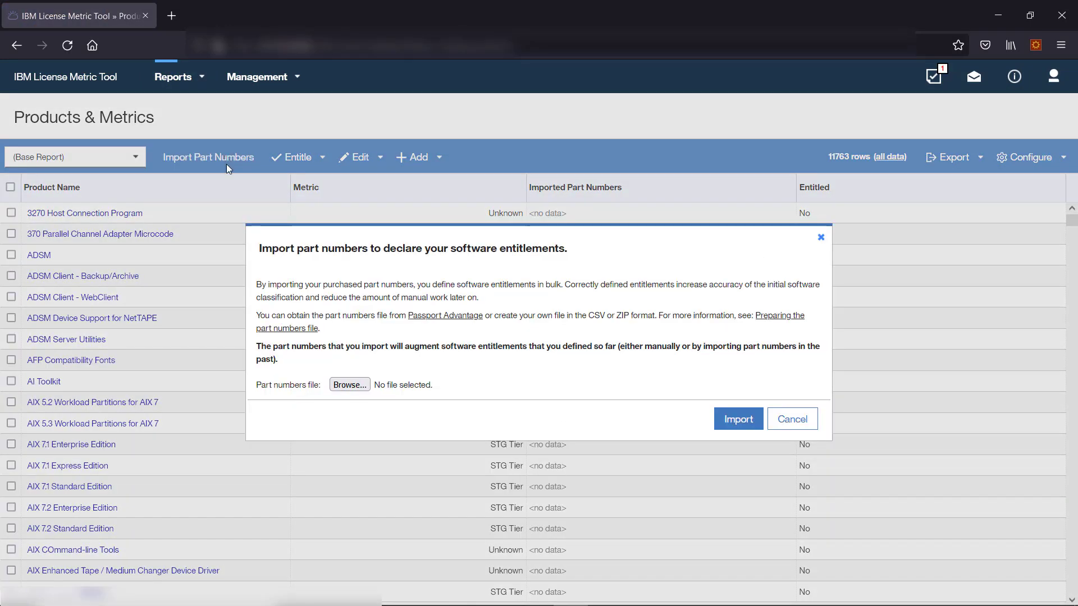
{"action": "left_click", "coordinate": [349, 384]}
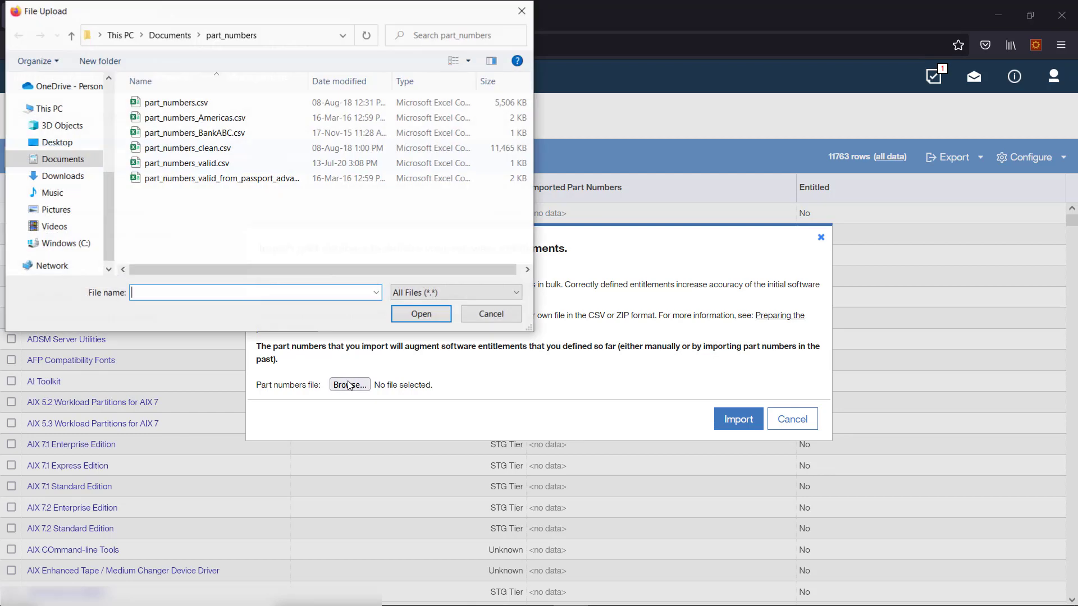
{"action": "left_click", "coordinate": [203, 167]}
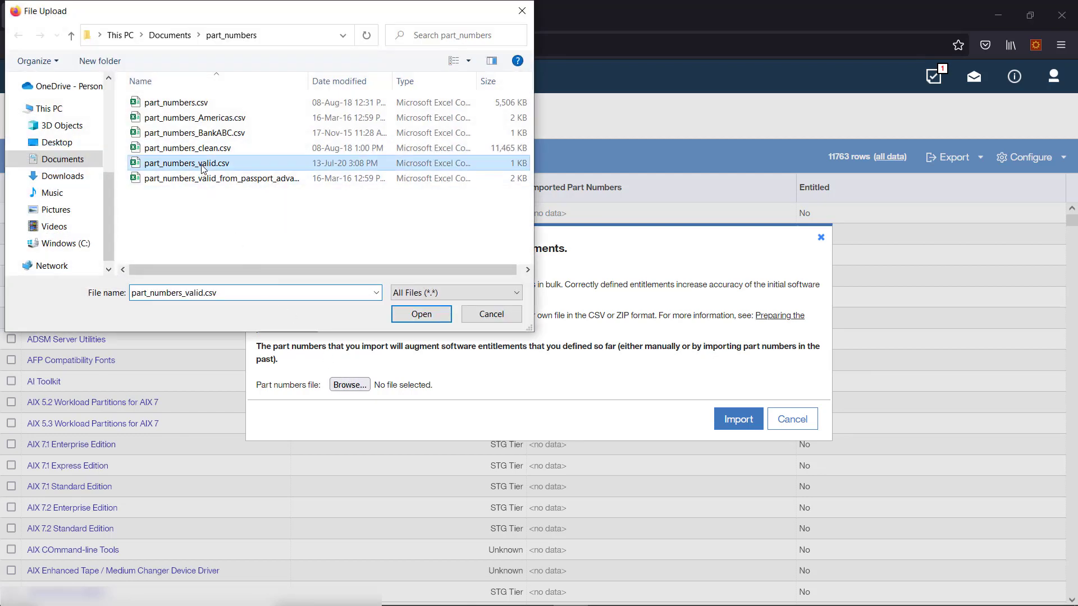
{"action": "left_click", "coordinate": [421, 314]}
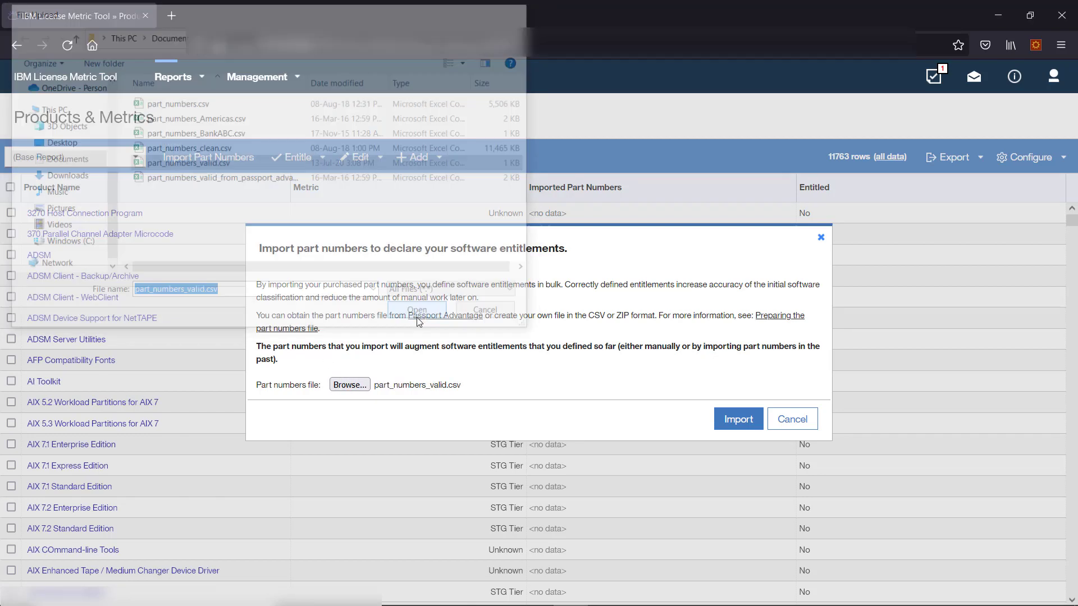
{"action": "left_click", "coordinate": [726, 420]}
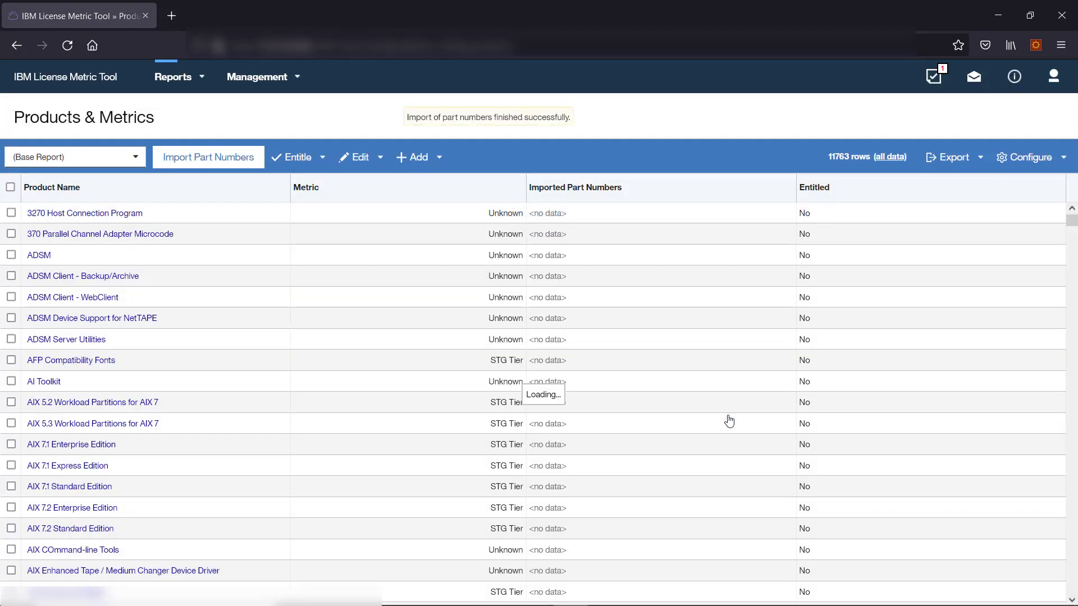
- Set an entitlement for the AIX 7.1 Standard Edition product
{"action": "left_click", "coordinate": [11, 486]}
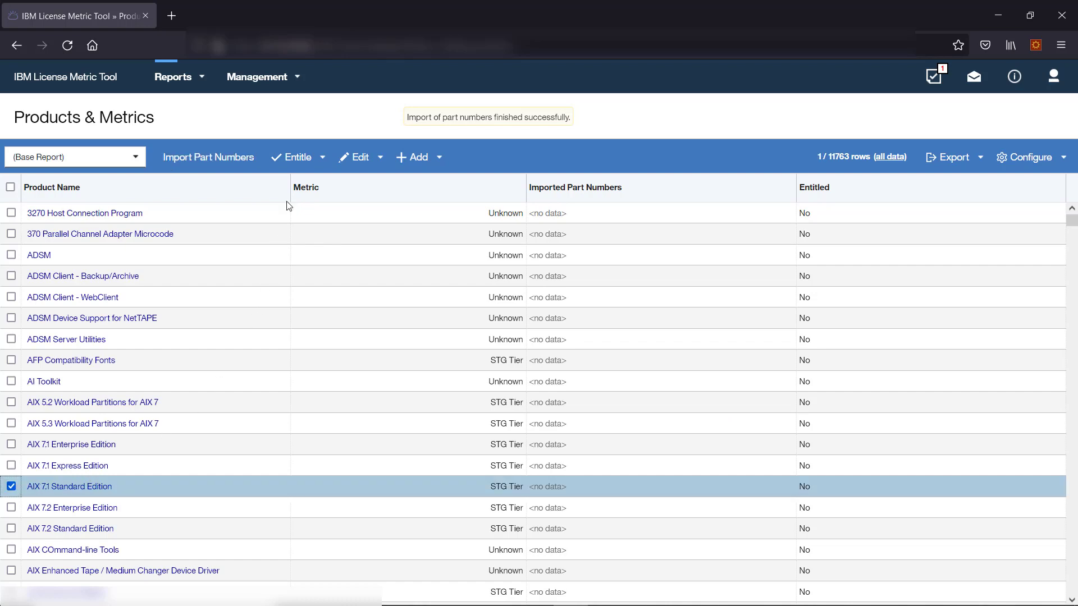
{"action": "left_click", "coordinate": [297, 157]}
{"action": "left_click", "coordinate": [297, 199]}
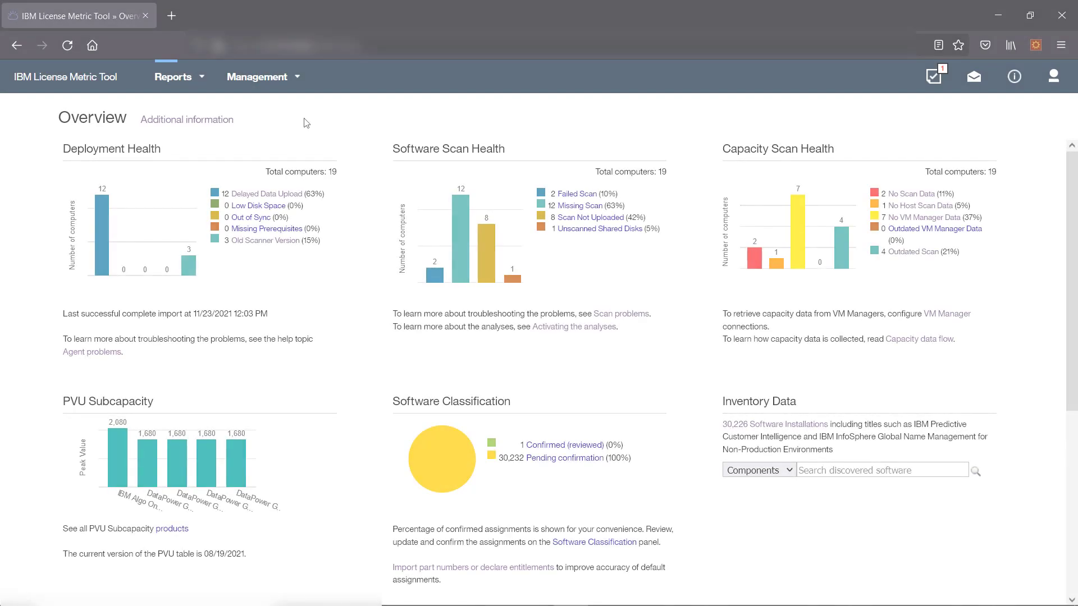
- In Software Classification, start assigning the Liberty Network Deployment component to a catalog product
{"action": "left_click", "coordinate": [197, 78]}
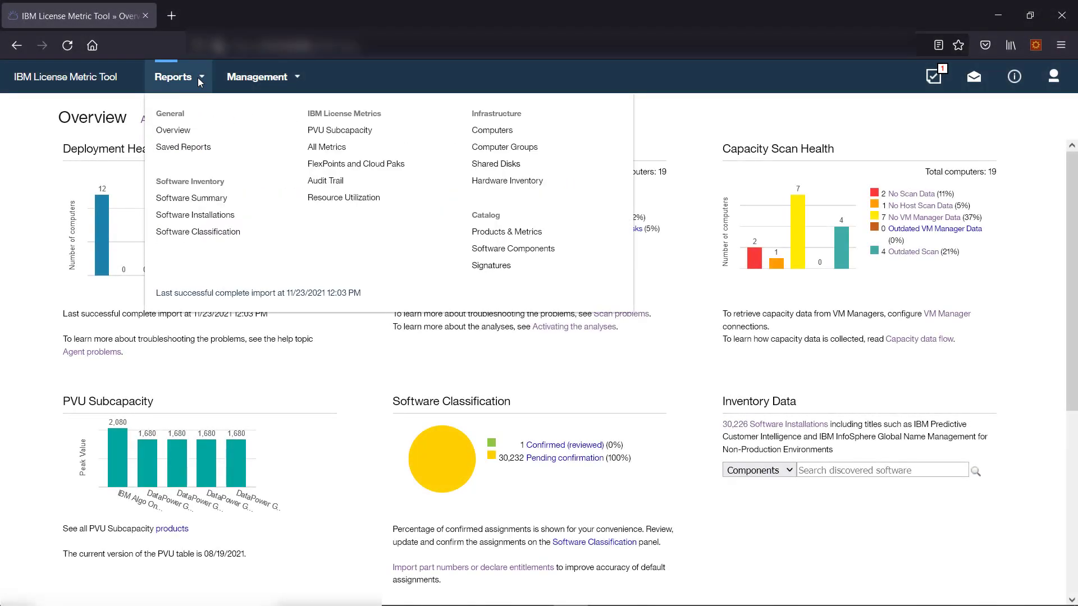
{"action": "left_click", "coordinate": [192, 232]}
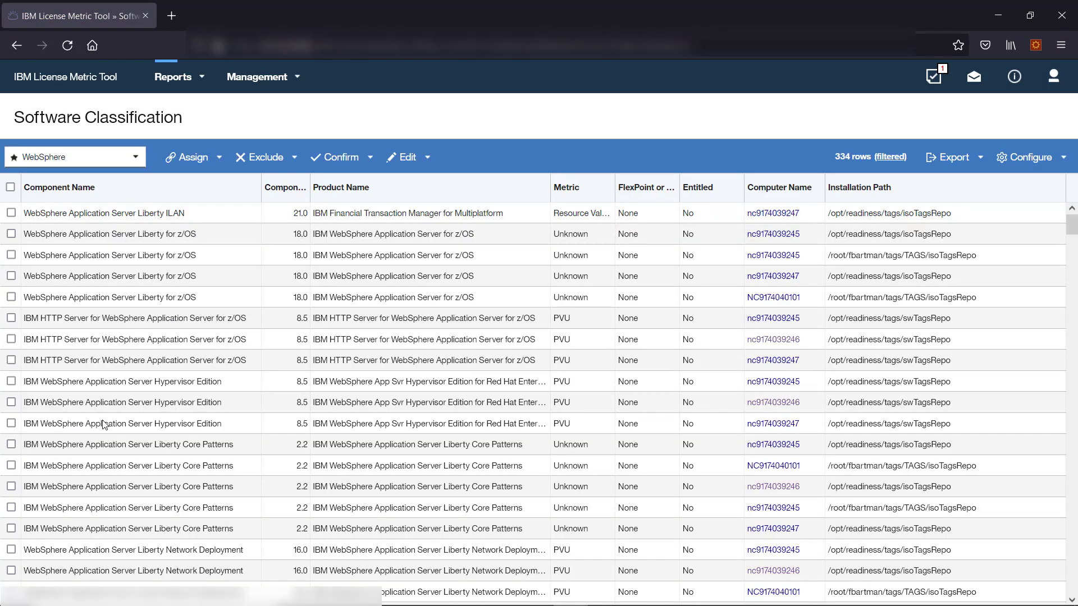
{"action": "left_click", "coordinate": [11, 550]}
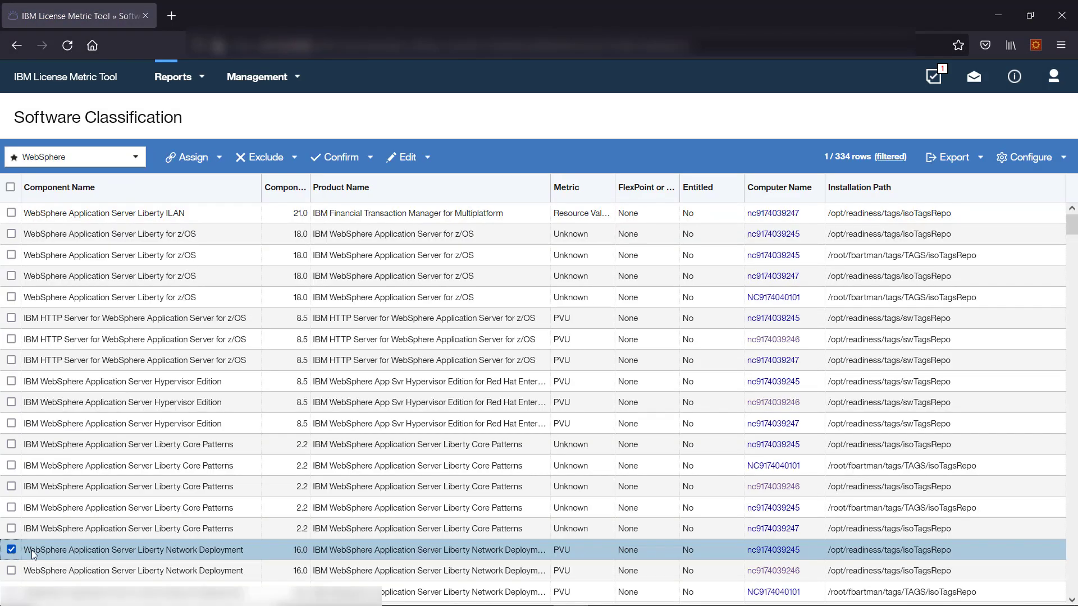
{"action": "left_click", "coordinate": [216, 158]}
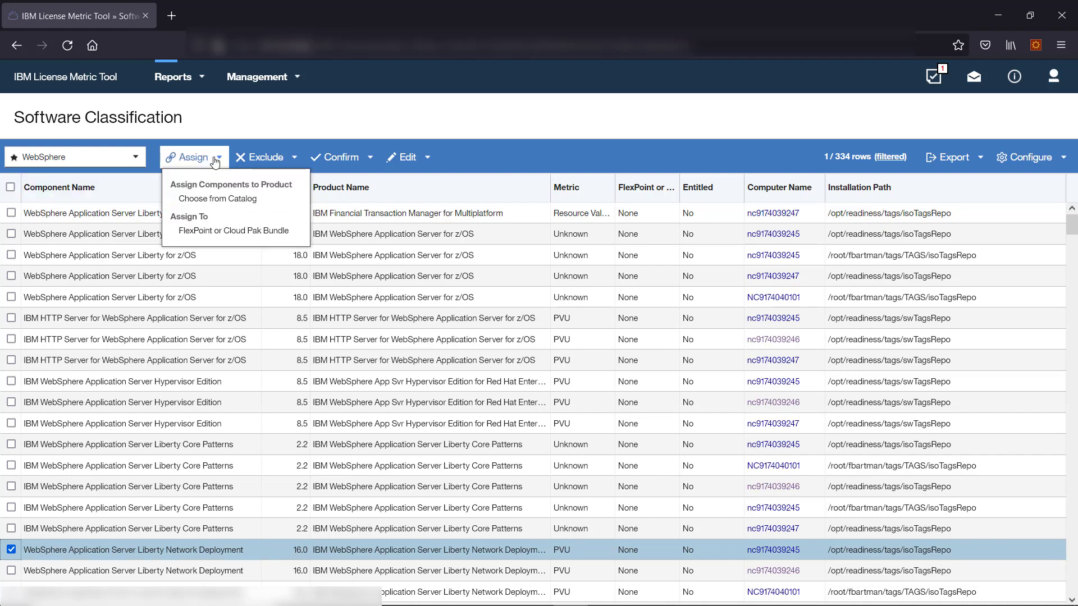
{"action": "left_click", "coordinate": [216, 200]}
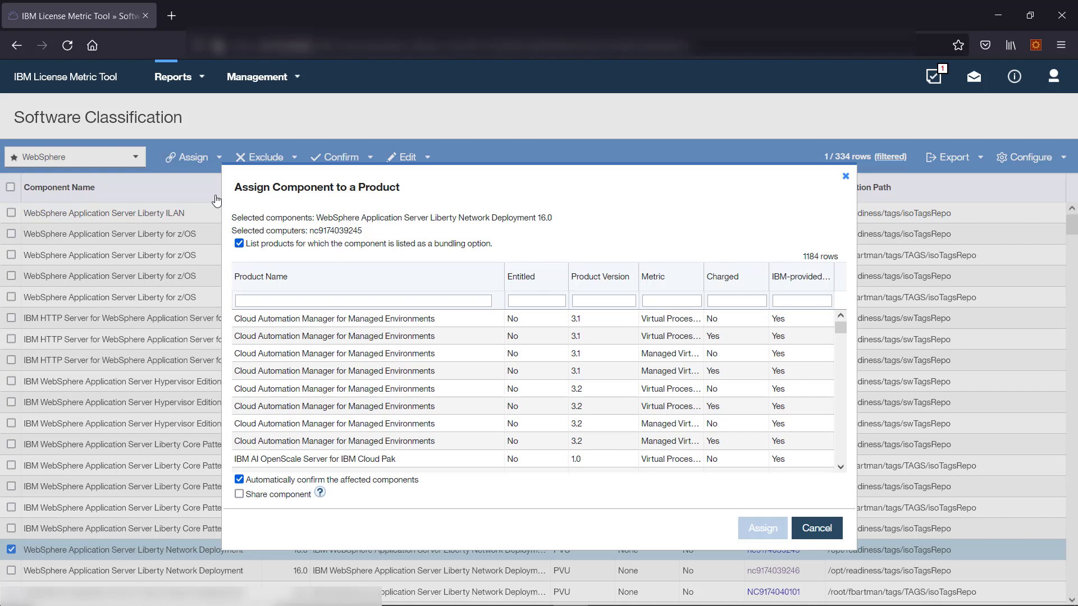
- Filter products by name 'WebSphere' and Entitled 'Yes', then assign the charged Network Deployment 9.0
{"action": "left_click", "coordinate": [252, 300]}
{"action": "type", "text": "Web"}
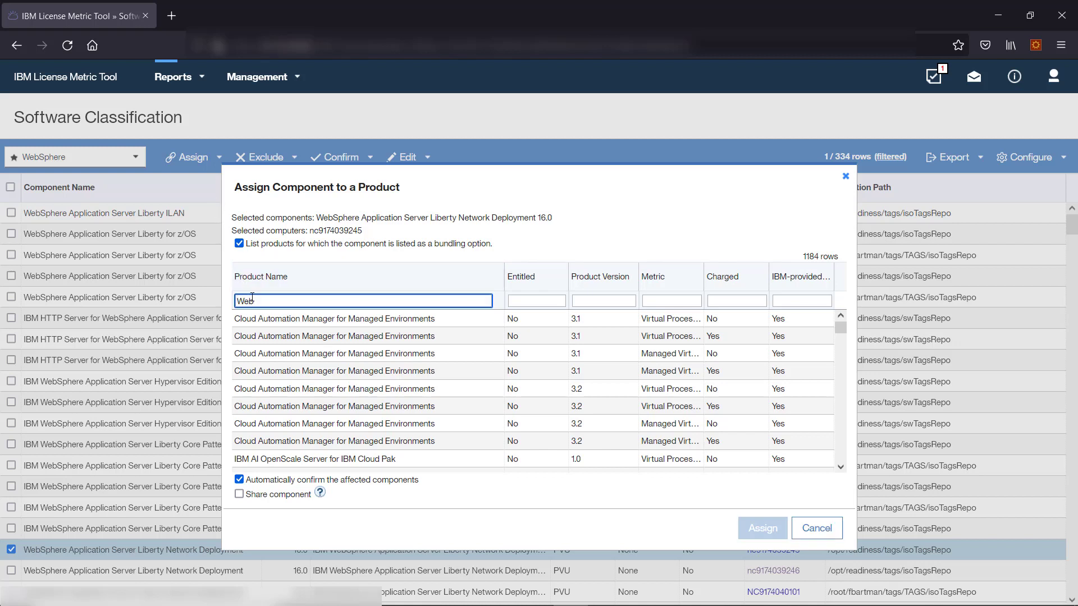
{"action": "type", "text": "Sphere"}
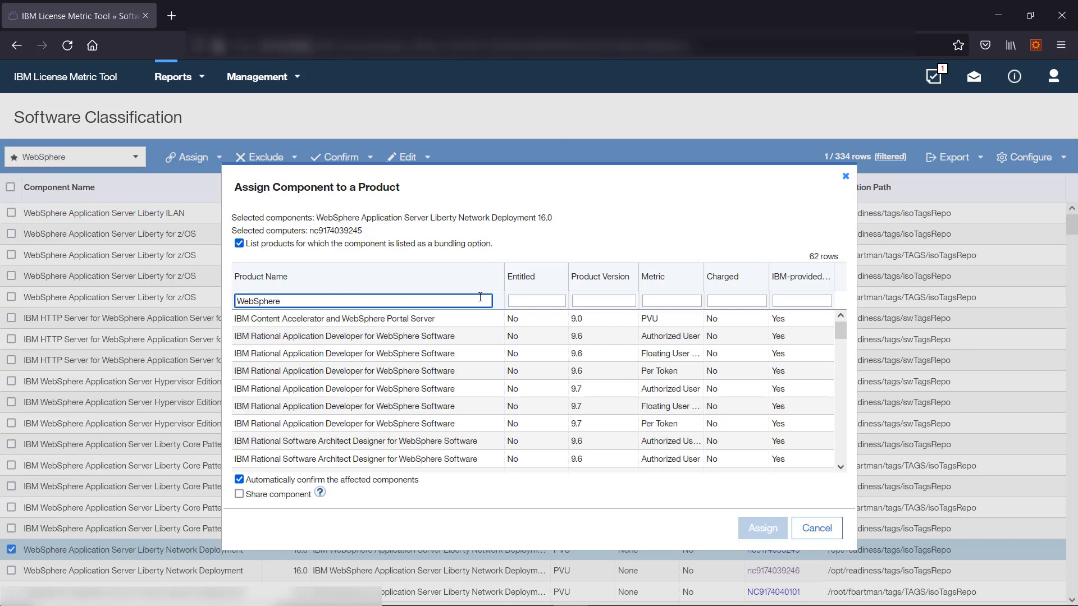
{"action": "left_click", "coordinate": [512, 299]}
{"action": "type", "text": "Yes"}
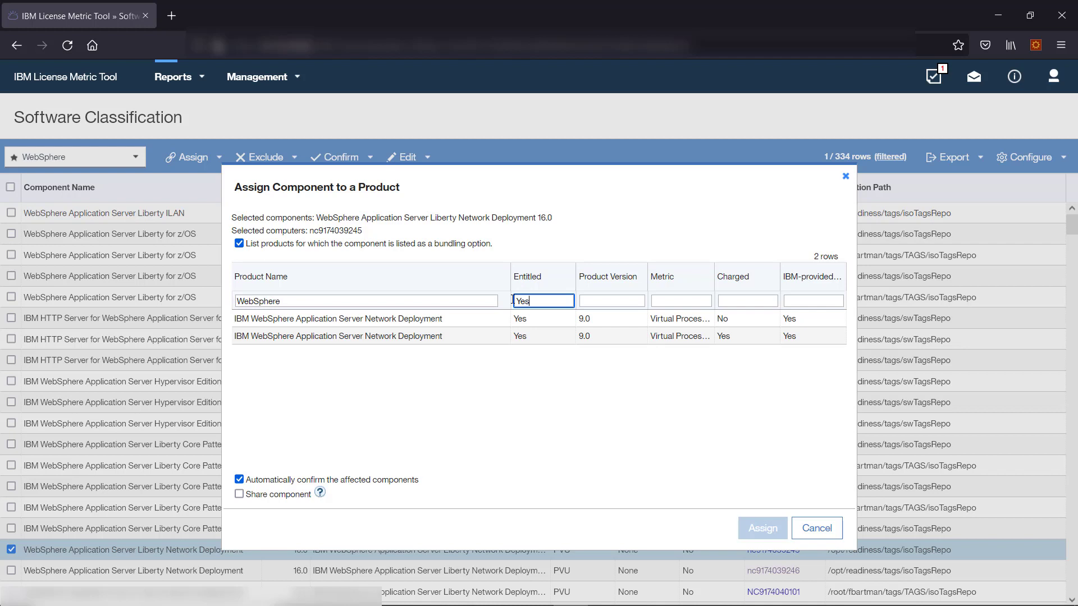
{"action": "left_click", "coordinate": [517, 338]}
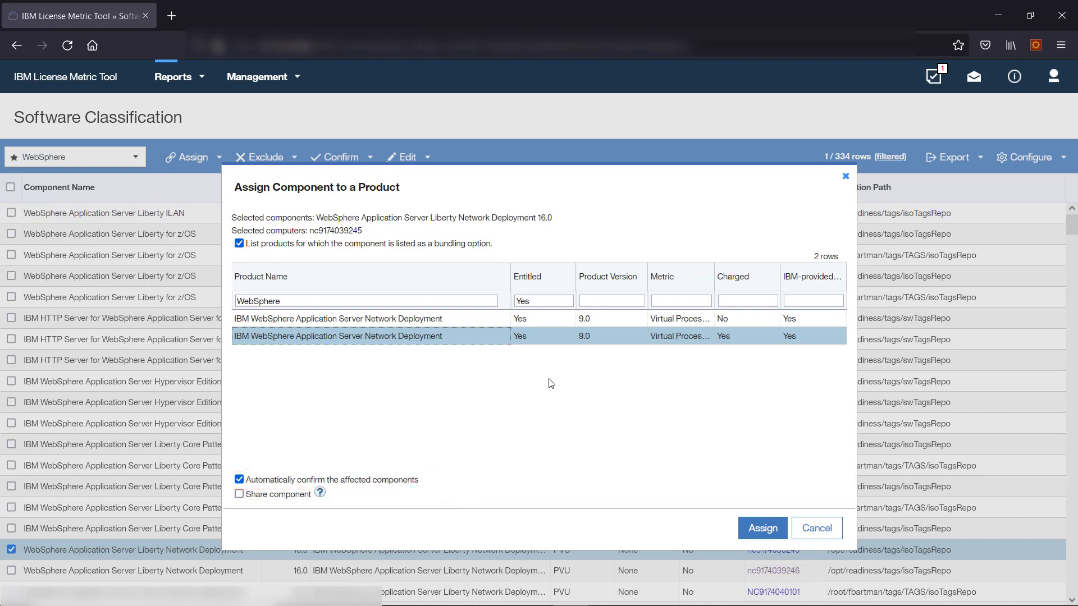
{"action": "left_click", "coordinate": [749, 530]}
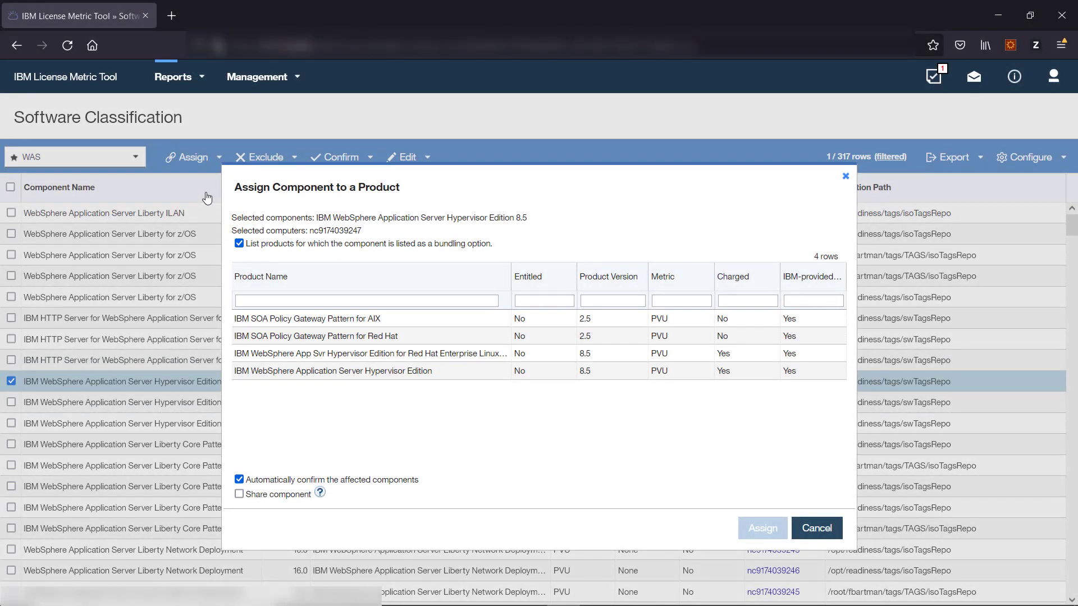
- List all products, filter the name for Hypervisor Edition for Red Hat, and select version 8.5
{"action": "left_click", "coordinate": [239, 244]}
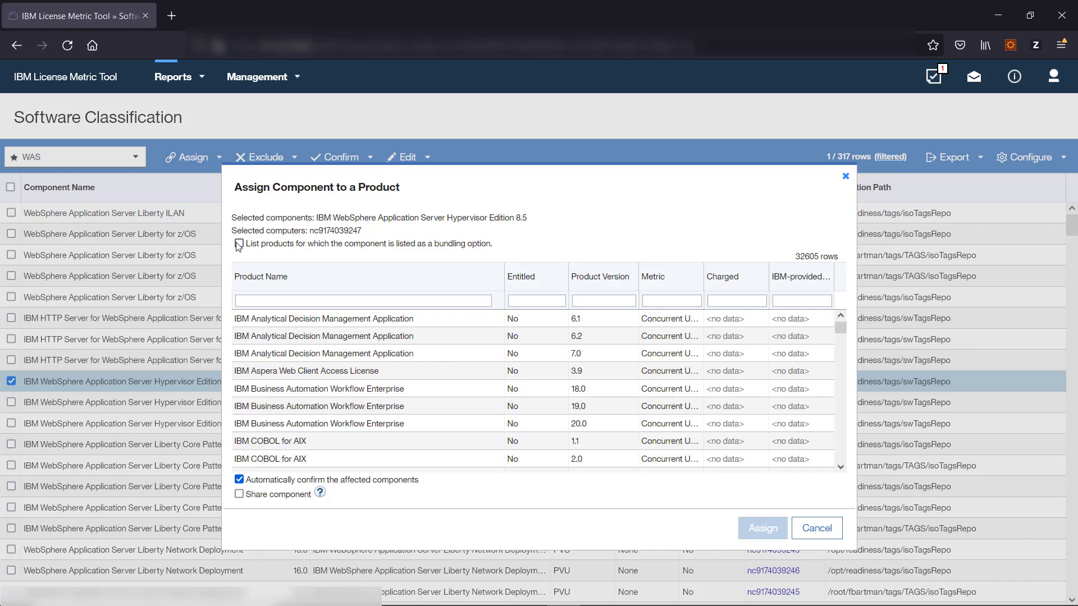
{"action": "left_click", "coordinate": [256, 298]}
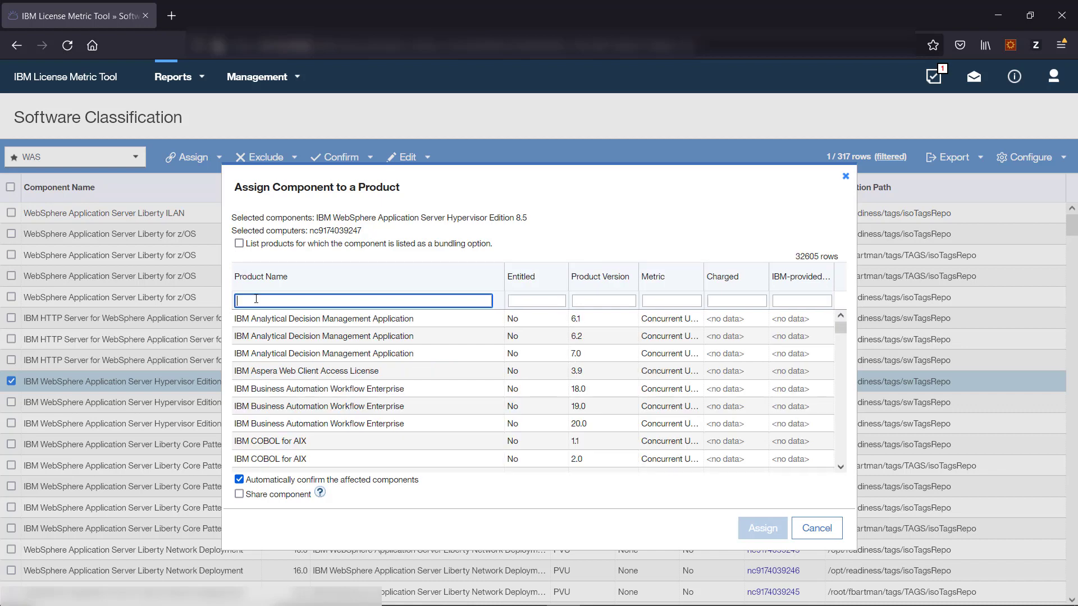
{"action": "type", "text": "IBM WebSphere App Svr Hypervisor Edition for Red Hat Enterprise Linux Svr"}
{"action": "key", "text": "Return"}
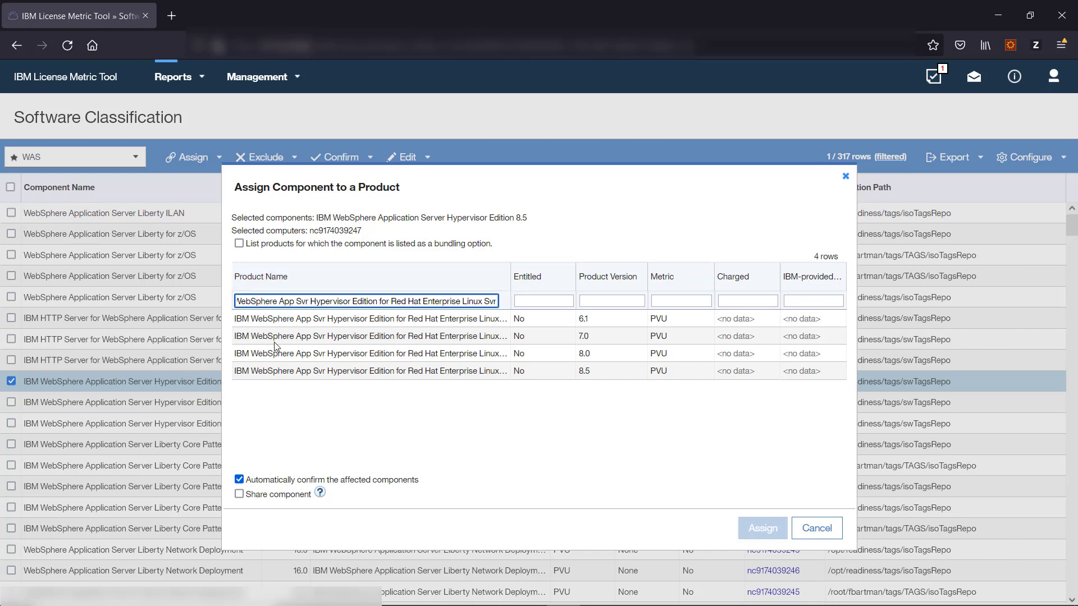
{"action": "left_click", "coordinate": [324, 371]}
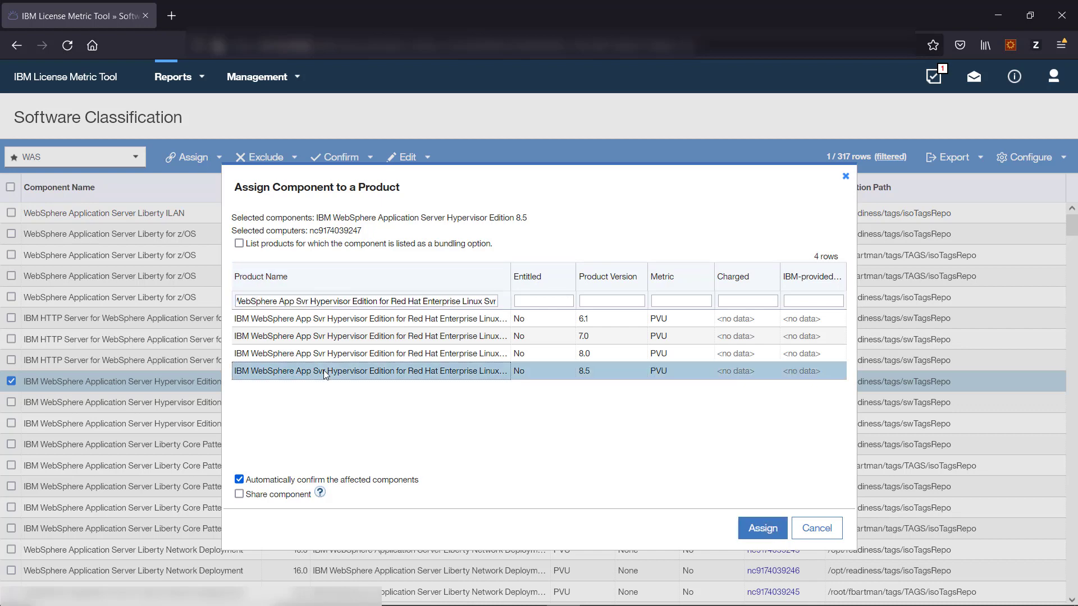
- Assign the component to the 8.5 Hypervisor product as a Not charged bundling option
{"action": "left_click", "coordinate": [747, 536]}
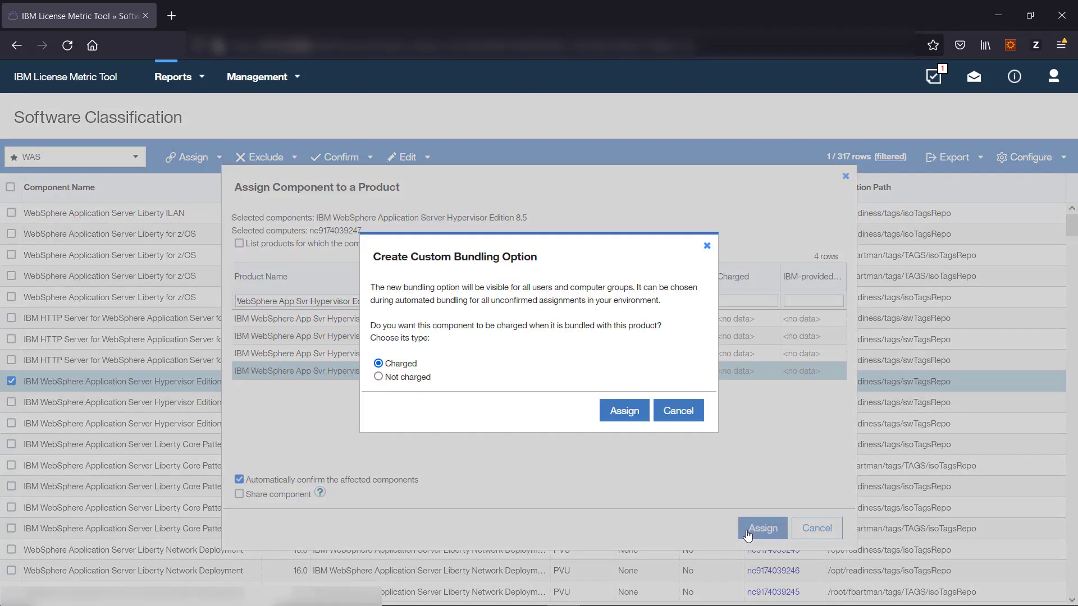
{"action": "left_click", "coordinate": [407, 383]}
{"action": "left_click", "coordinate": [624, 415]}
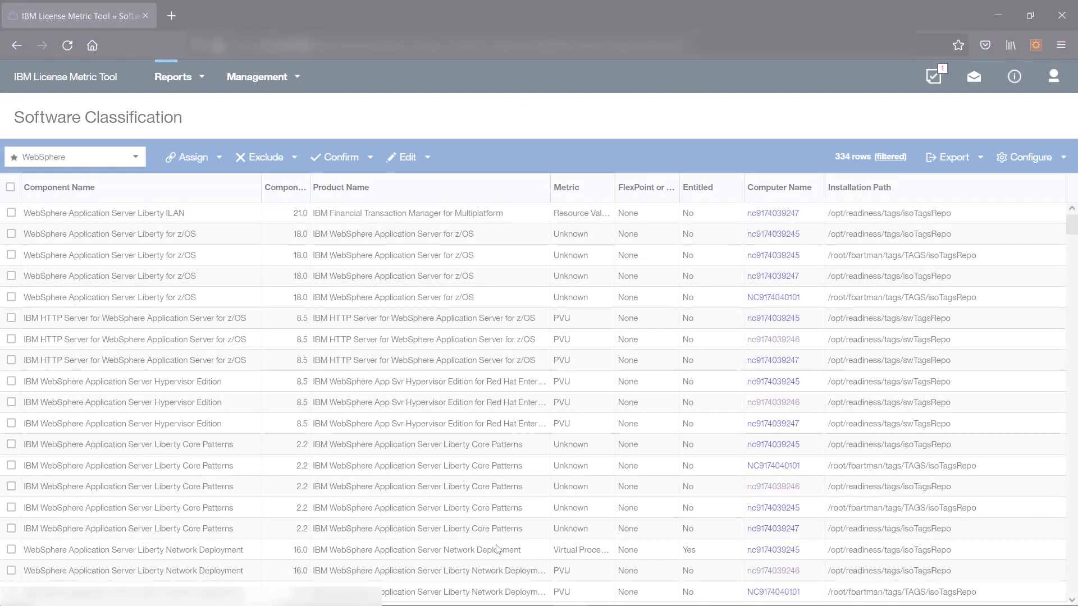
- Assign the Liberty Network Deployment row to the IBM Cloud Pak for Applications bundle
{"action": "left_click", "coordinate": [496, 549]}
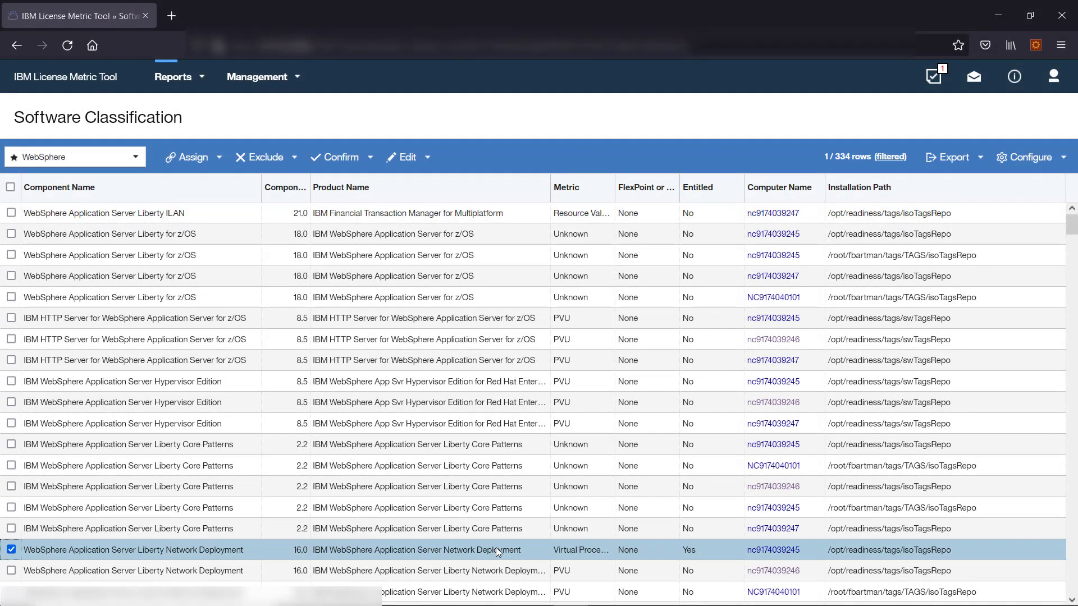
{"action": "left_click", "coordinate": [216, 164]}
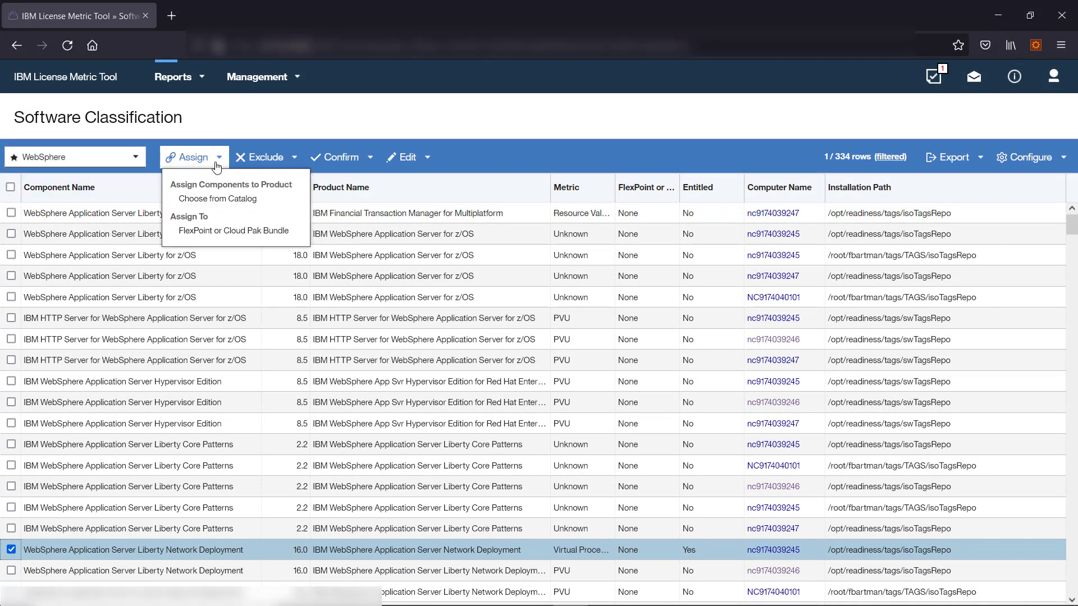
{"action": "left_click", "coordinate": [217, 232]}
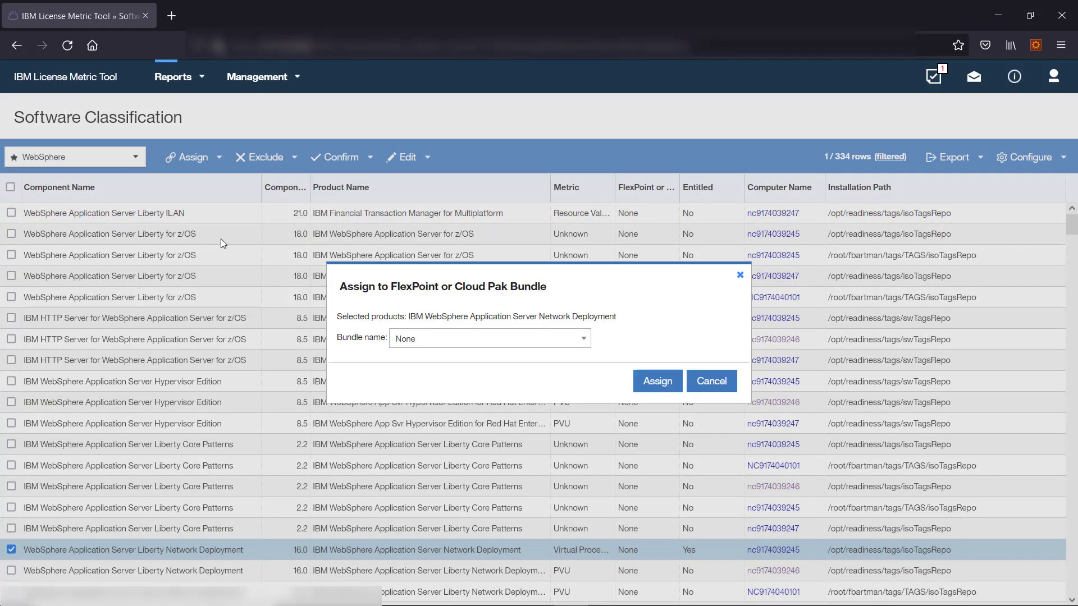
{"action": "left_click", "coordinate": [483, 343]}
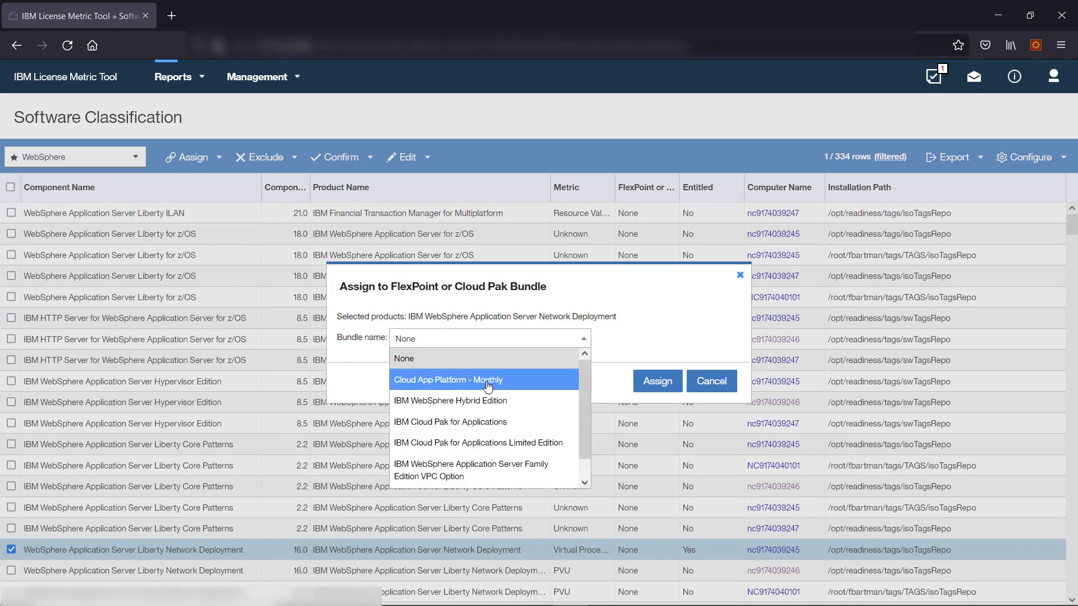
{"action": "left_click", "coordinate": [489, 418]}
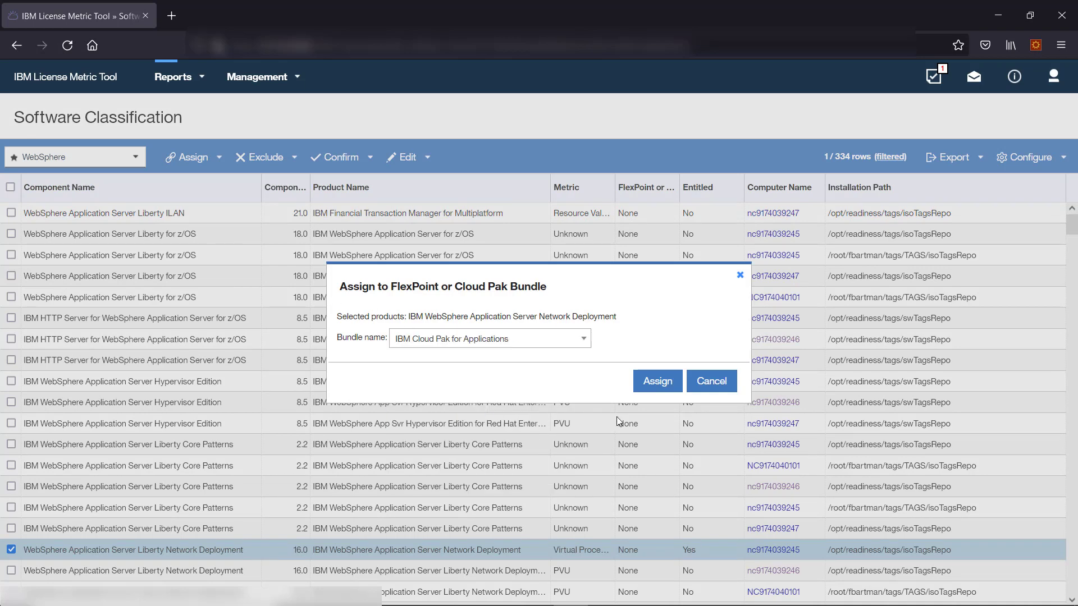
{"action": "left_click", "coordinate": [657, 381]}
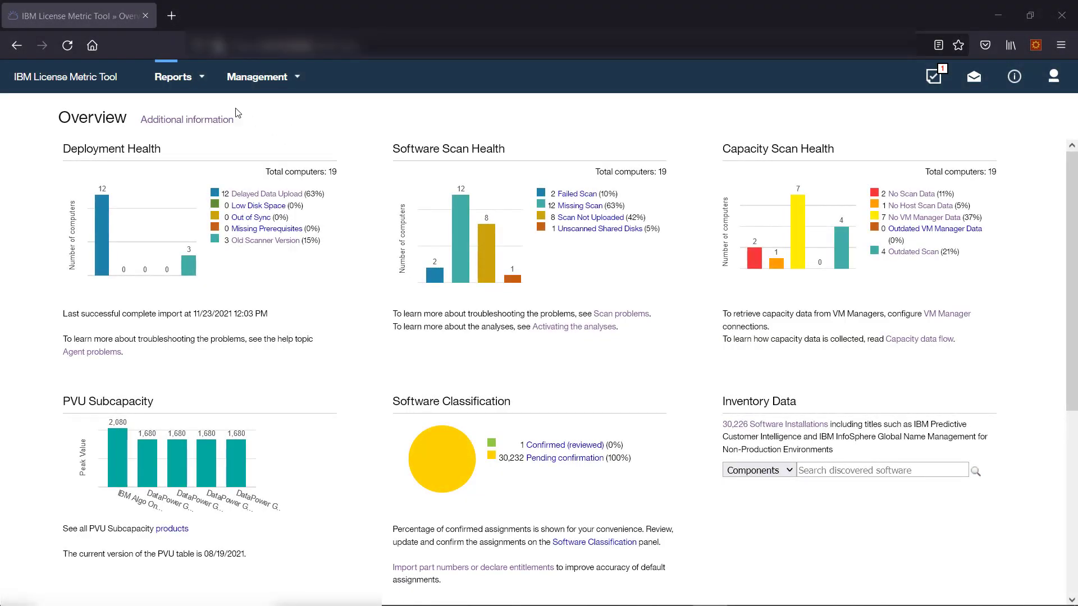
- Confirm a Liberty for z/OS component assignment in Software Classification and return to the Overview
{"action": "left_click", "coordinate": [203, 79]}
{"action": "left_click", "coordinate": [204, 235]}
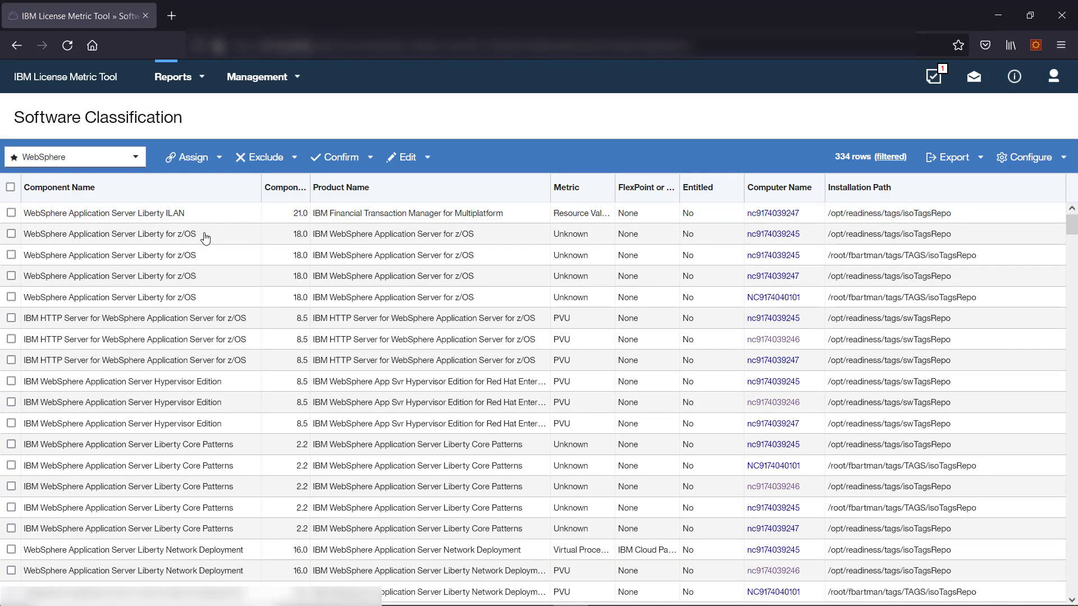
{"action": "left_click", "coordinate": [11, 297]}
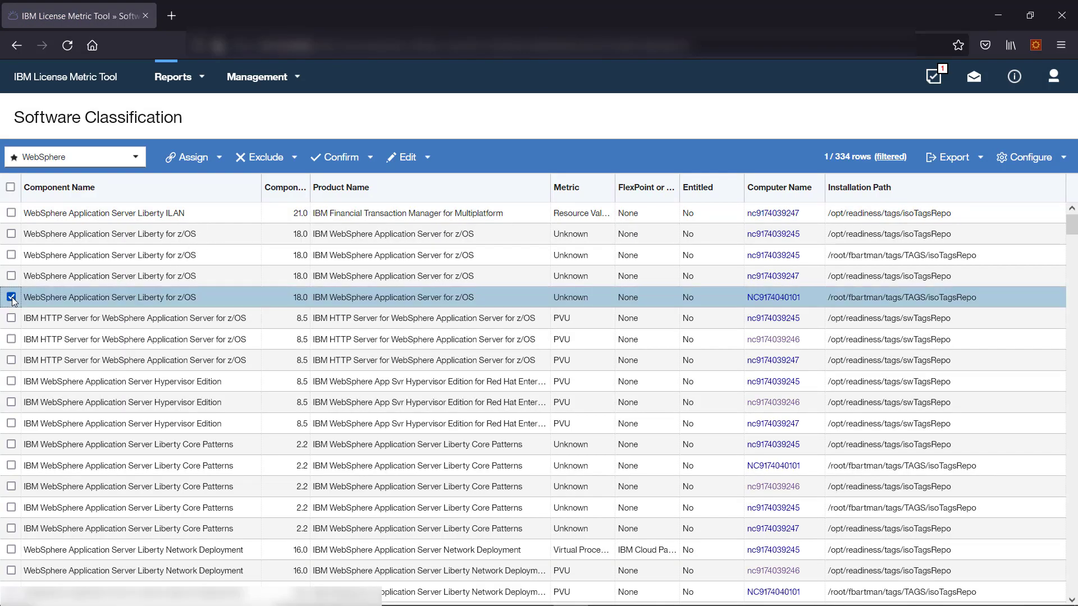
{"action": "left_click", "coordinate": [369, 158]}
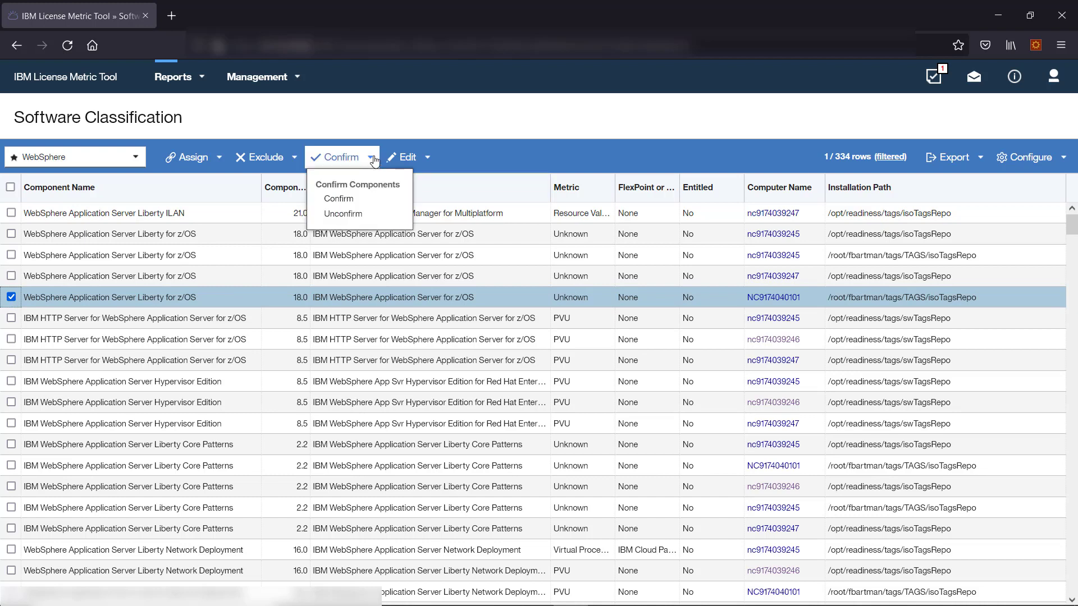
{"action": "left_click", "coordinate": [339, 200]}
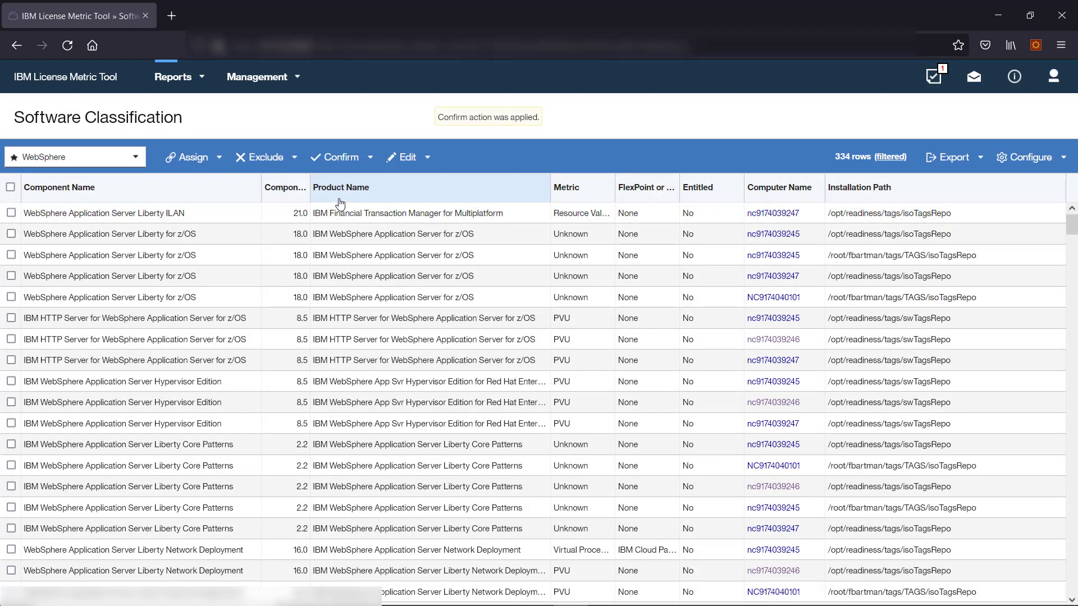
{"action": "left_click", "coordinate": [86, 79]}
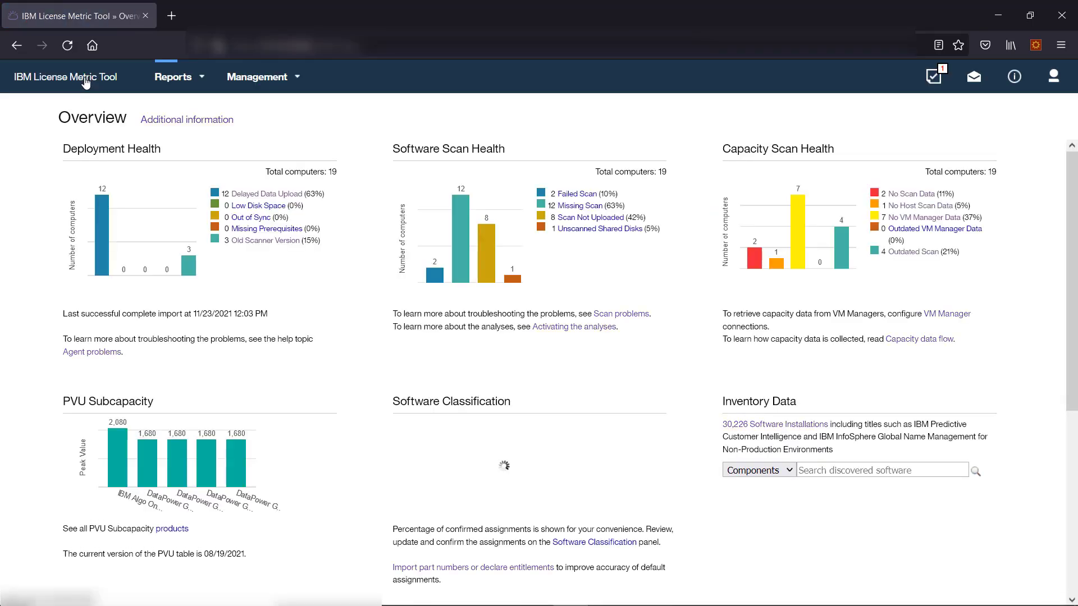